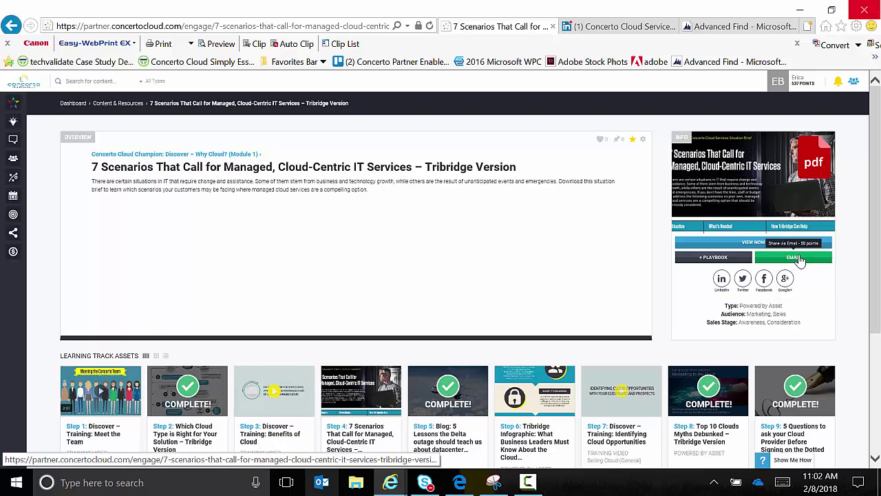
# - View the email share link for the 7 Scenarios asset, close it, and look through the learning track assets
pyautogui.click(799, 259)
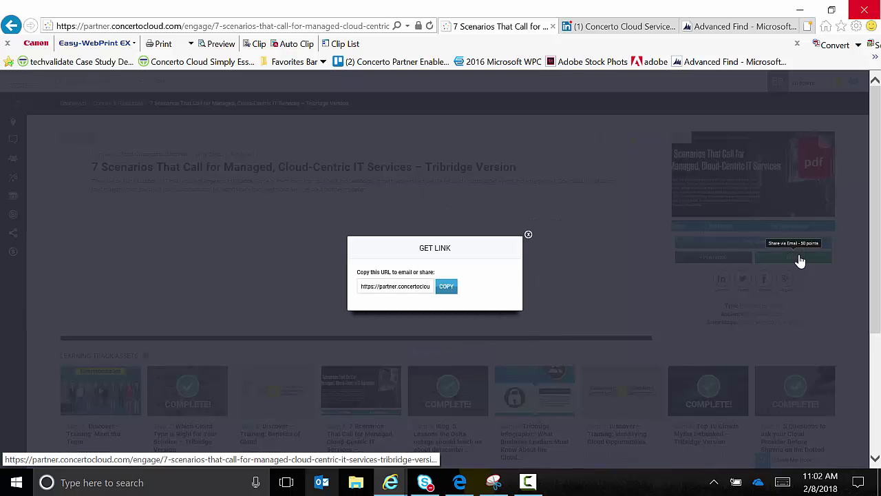
pyautogui.click(529, 237)
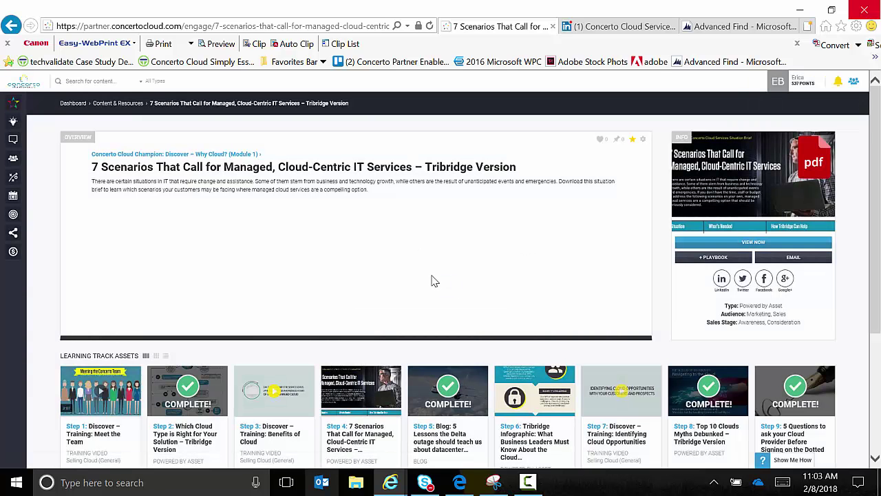
pyautogui.scroll(-2, 433, 280)
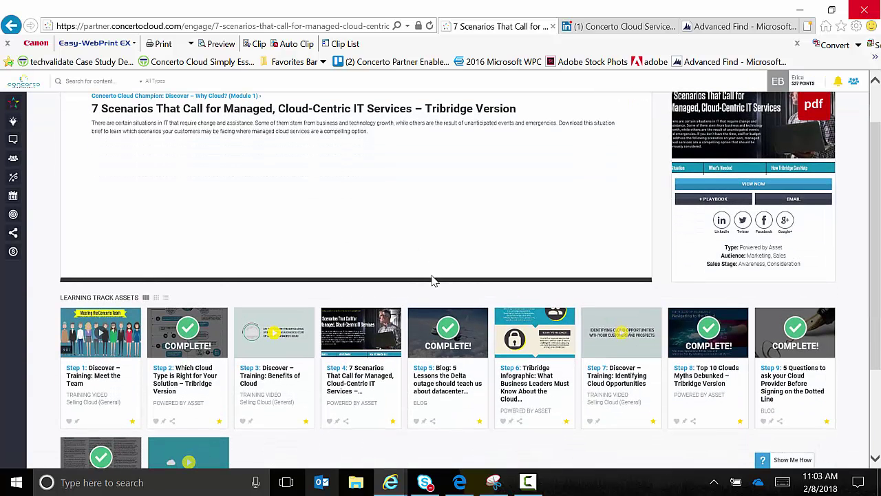
pyautogui.scroll(-2, 433, 280)
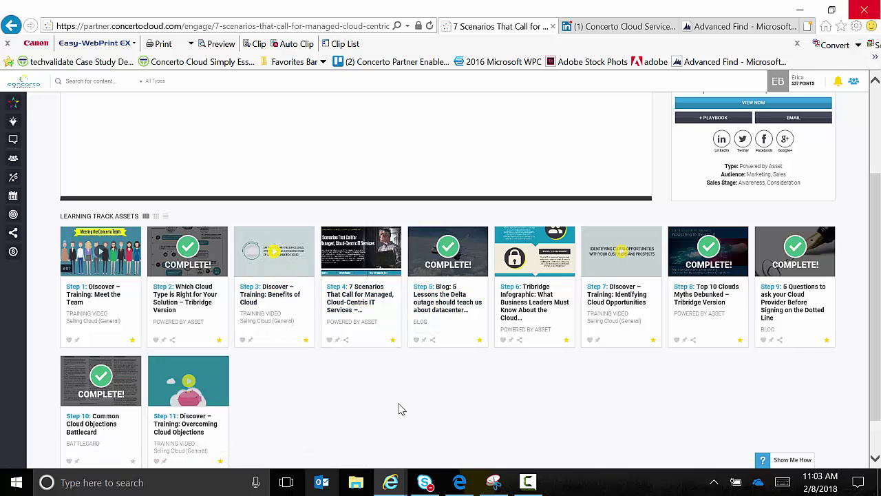
pyautogui.scroll(3, 400, 409)
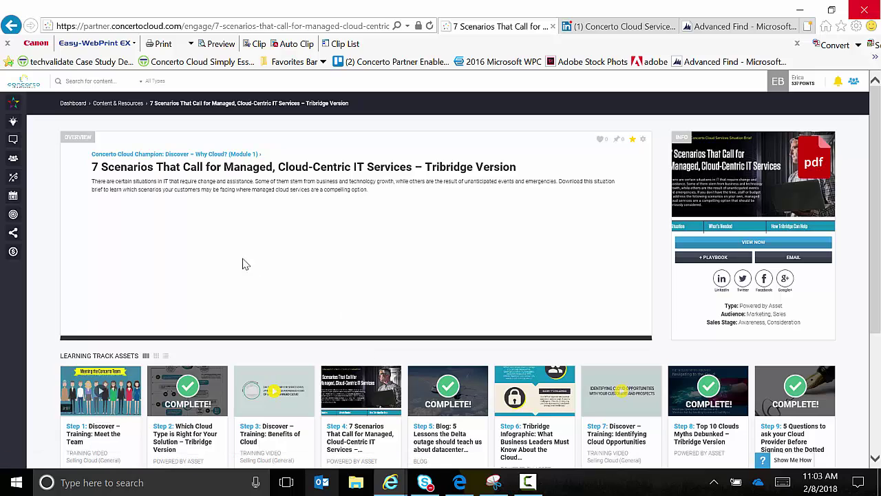
# - Open the Content & Resources page and view its Type, Audience and Sales Stage filter options
pyautogui.moveTo(32, 138)
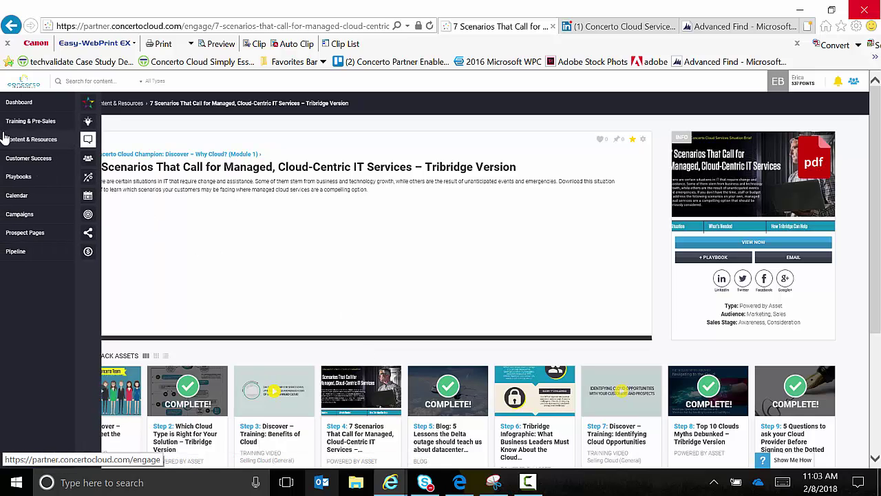
pyautogui.click(52, 147)
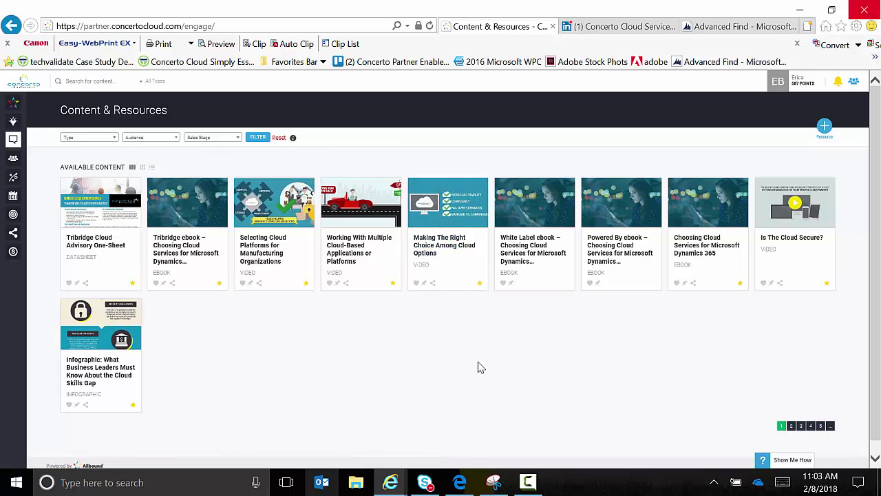
pyautogui.click(98, 141)
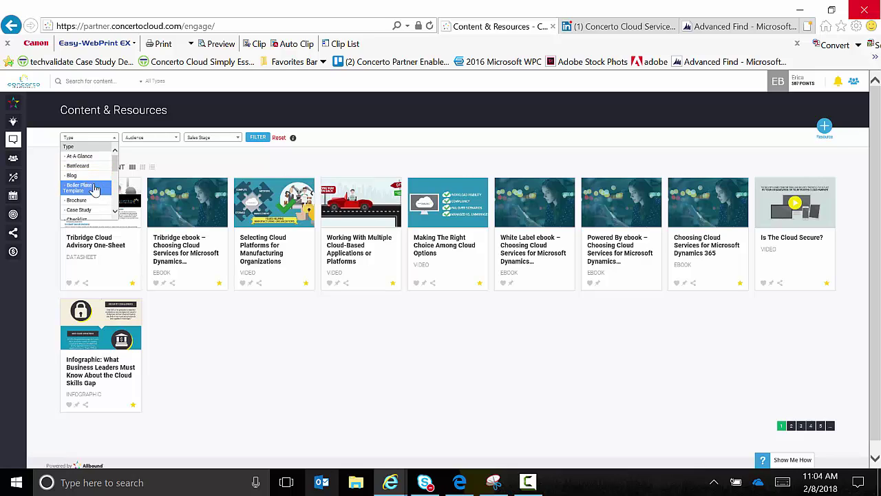
pyautogui.click(170, 140)
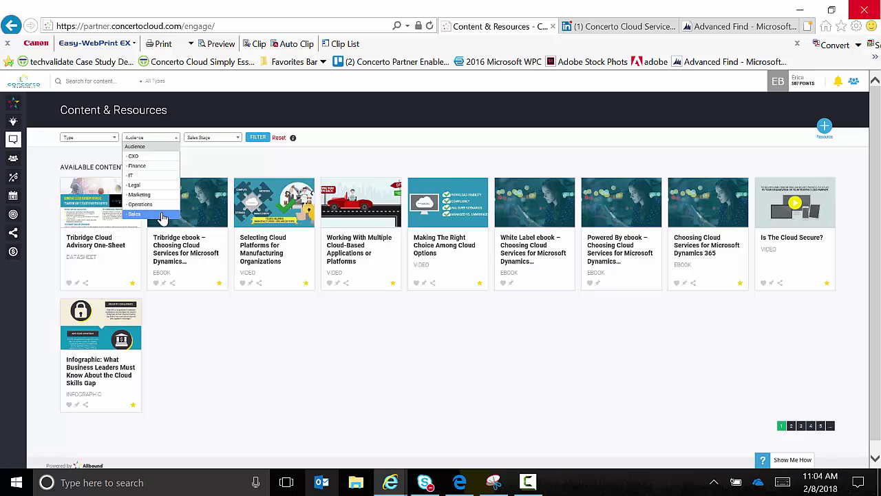
pyautogui.click(215, 138)
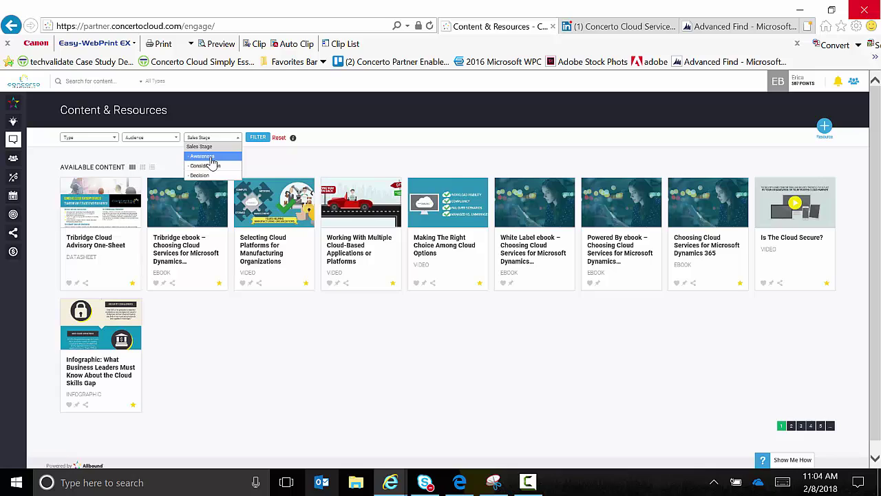
pyautogui.press('Down')
pyautogui.press('Down')
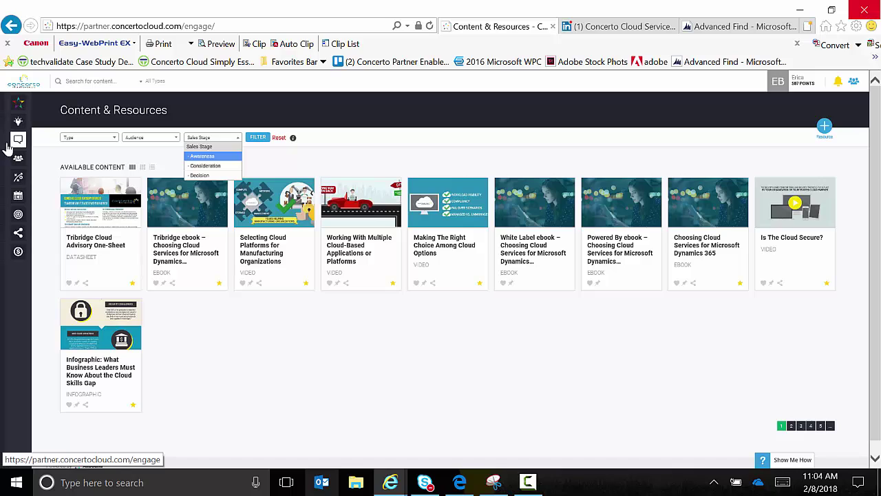
# - Visit the Customer Success page to view its success stories and go on to the Playbooks page
pyautogui.moveTo(12, 145)
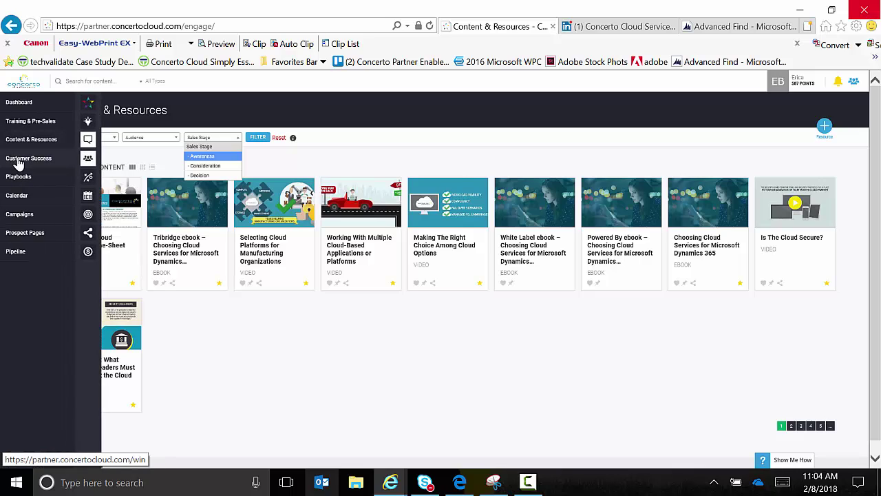
pyautogui.click(19, 164)
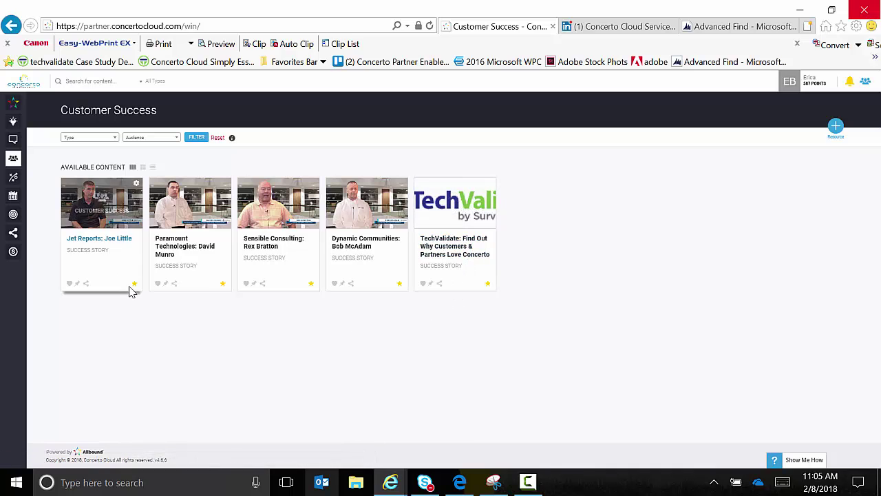
pyautogui.moveTo(20, 167)
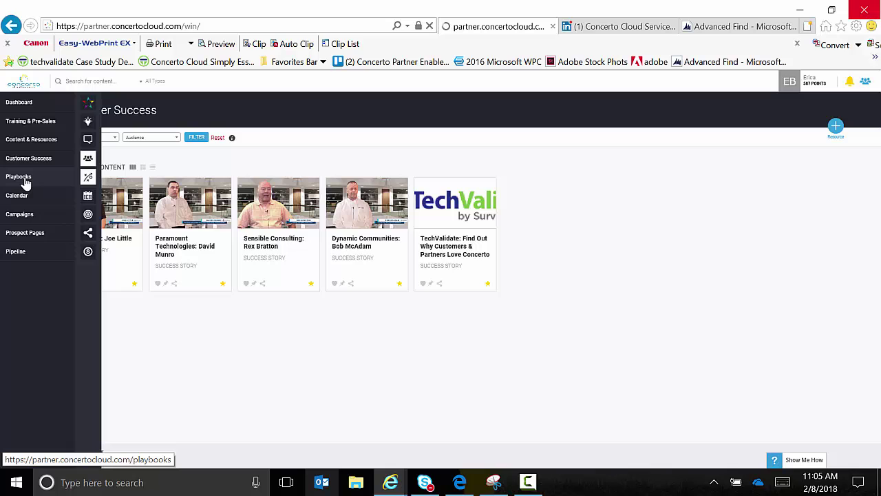
pyautogui.click(24, 180)
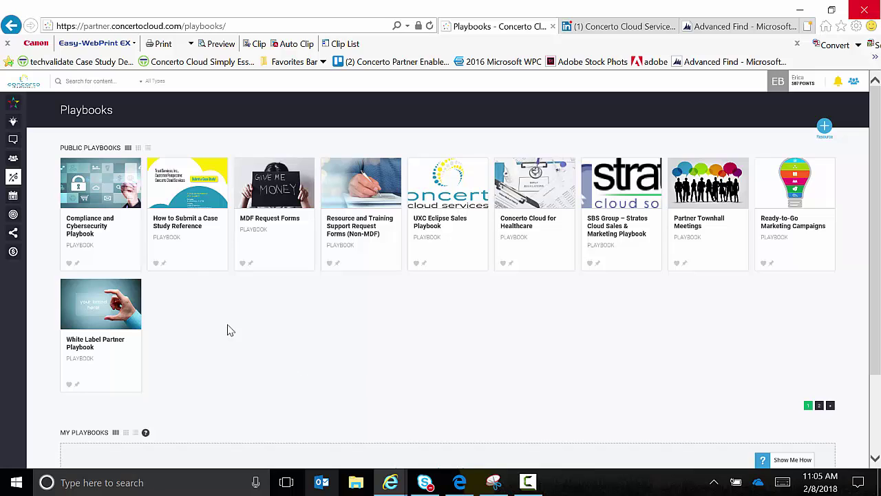
# - Open the Compliance and Cybersecurity Playbook and look through its assets
pyautogui.moveTo(2, 239)
pyautogui.click(125, 255)
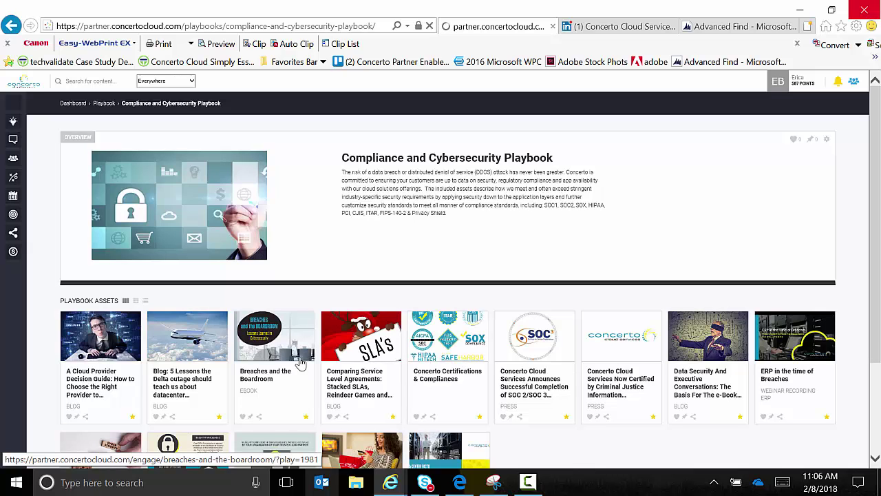
pyautogui.scroll(-2, 640, 369)
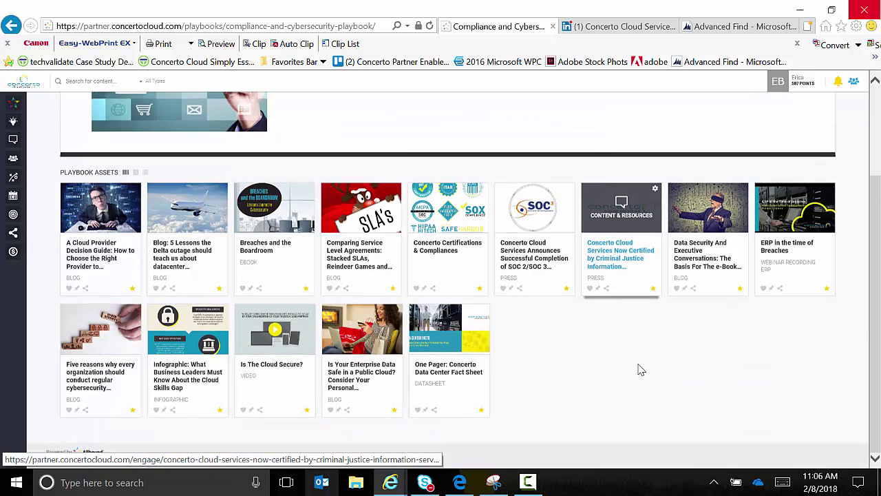
pyautogui.scroll(2, 640, 370)
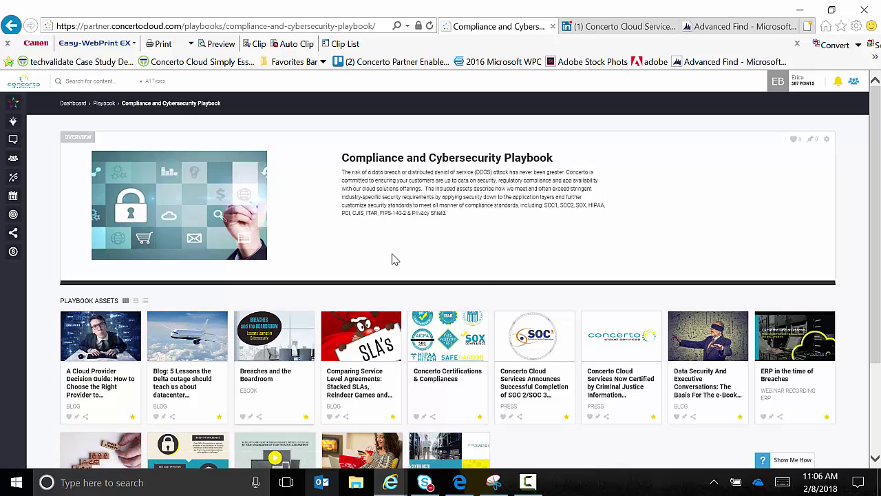
# - Return to the playbook list and open the How to Submit a Case Study Reference playbook to view its forms
pyautogui.moveTo(14, 206)
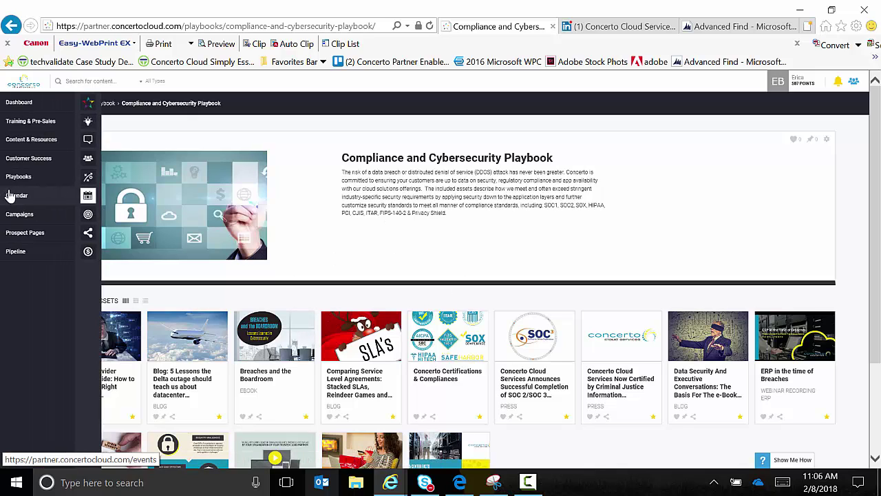
pyautogui.click(29, 184)
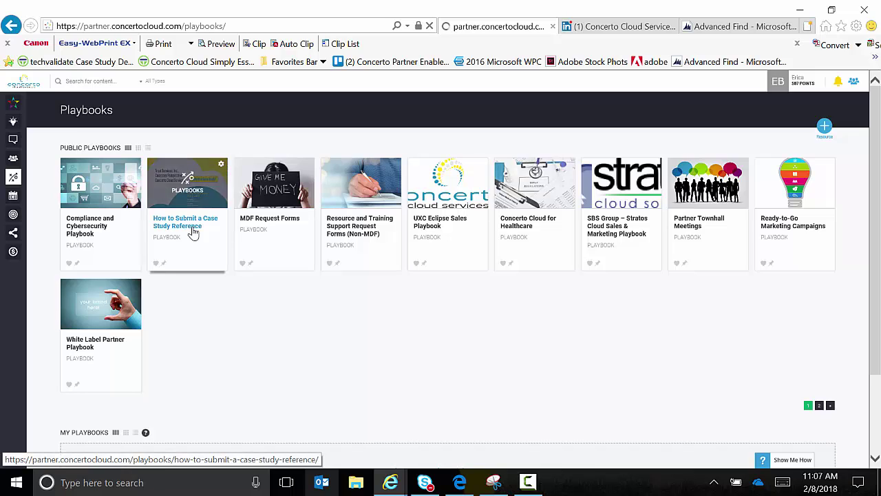
pyautogui.click(193, 233)
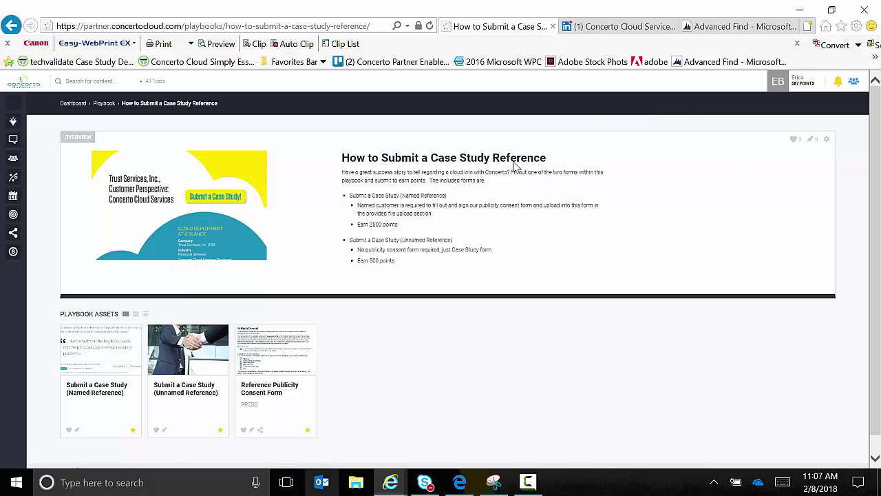
pyautogui.scroll(-1, 399, 442)
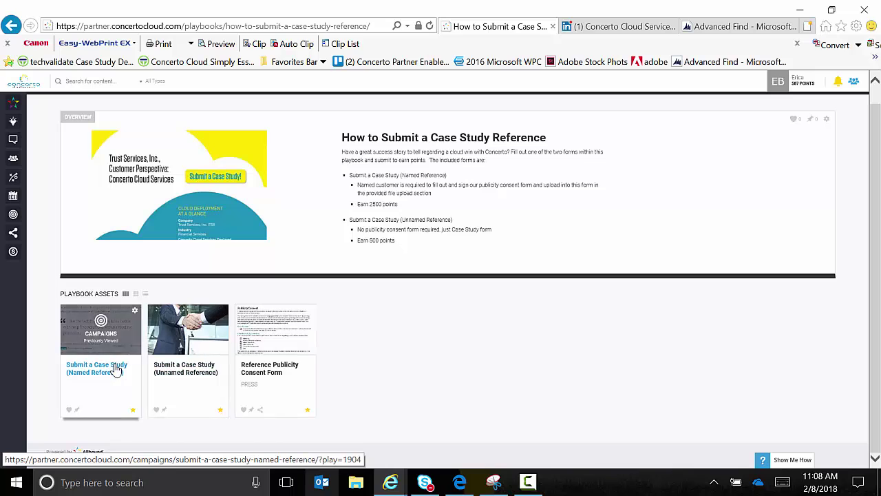
# - Open the Register a Cloud Deal form in Campaigns and review its fields from the partner rep contact to the revenue potential
pyautogui.moveTo(3, 178)
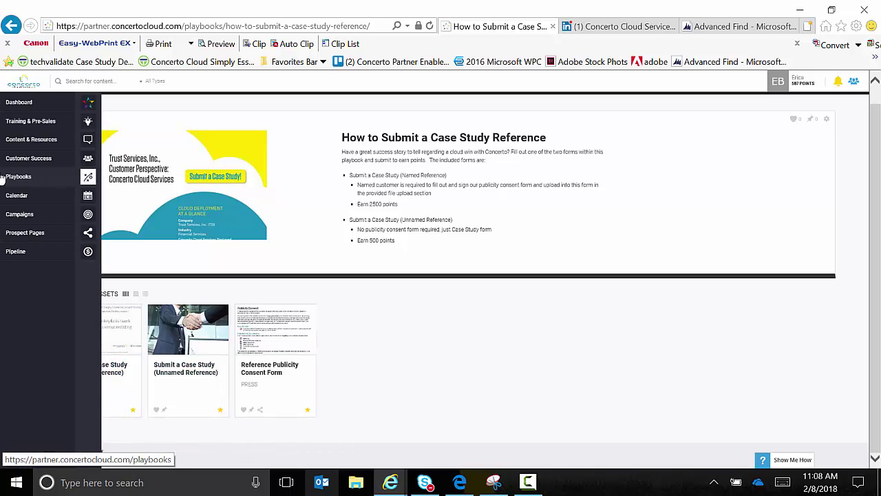
pyautogui.click(20, 215)
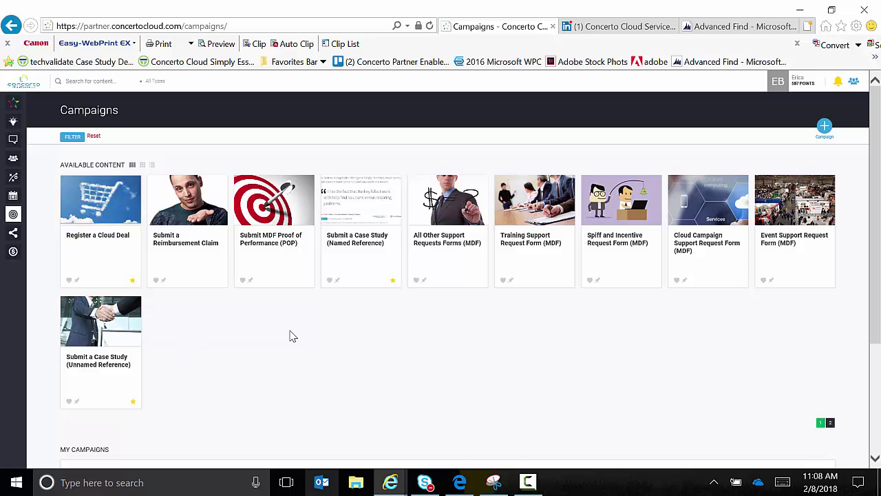
pyautogui.moveTo(16, 180)
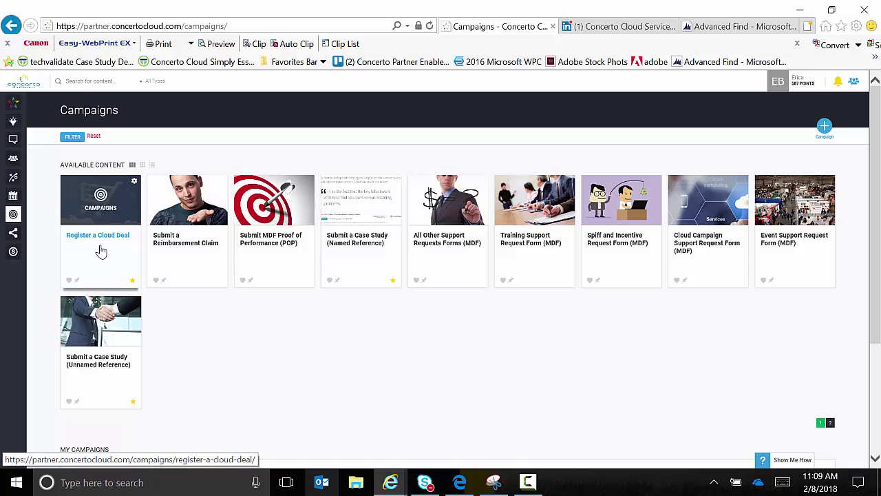
pyautogui.click(109, 253)
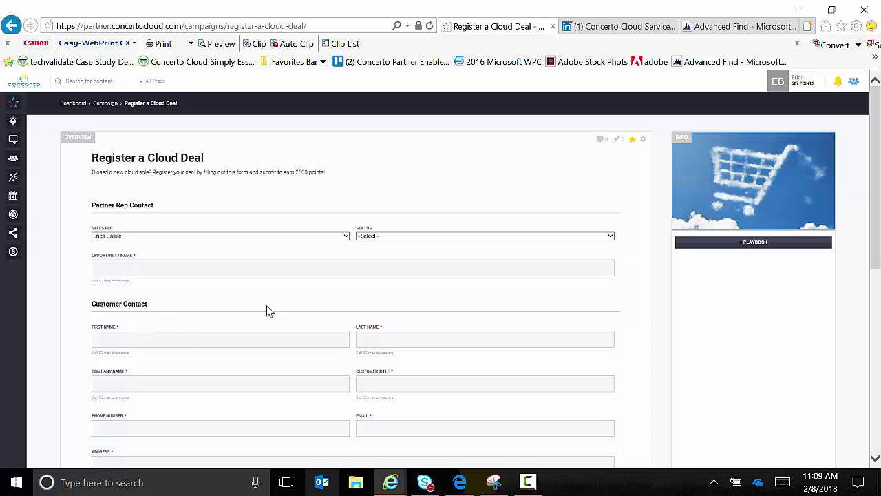
pyautogui.scroll(-5, 269, 311)
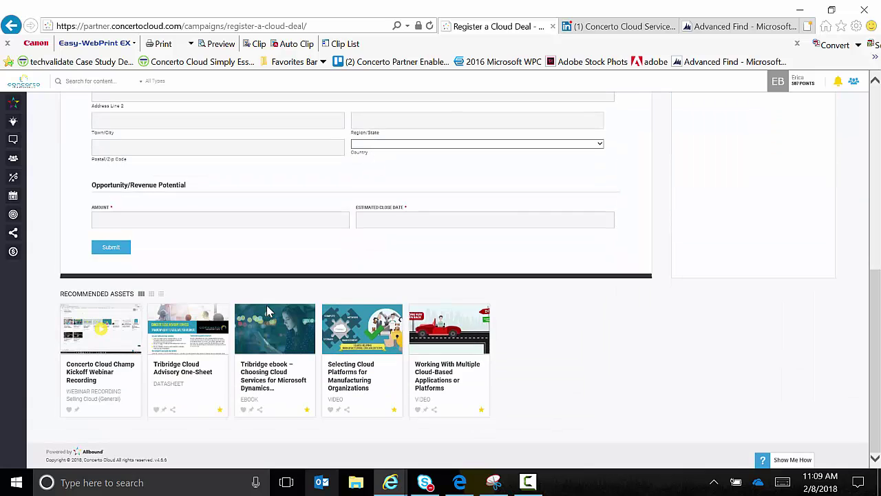
pyautogui.scroll(1, 268, 309)
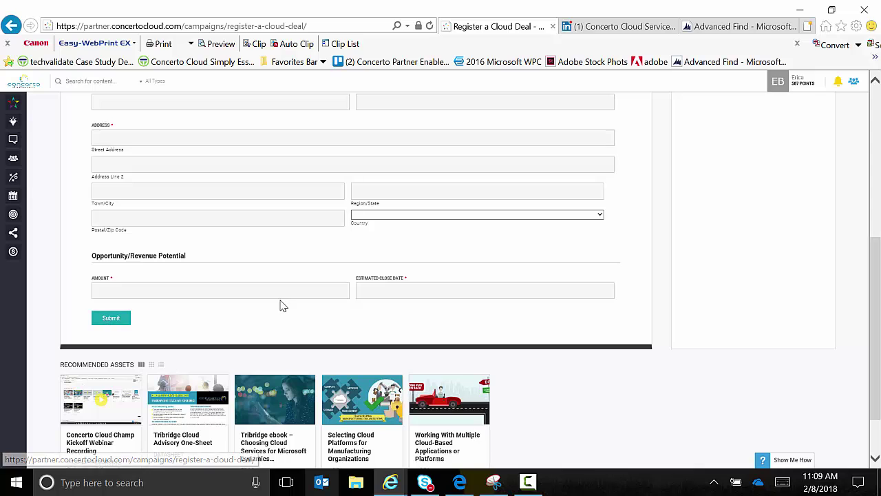
pyautogui.scroll(3, 282, 305)
pyautogui.scroll(1, 281, 305)
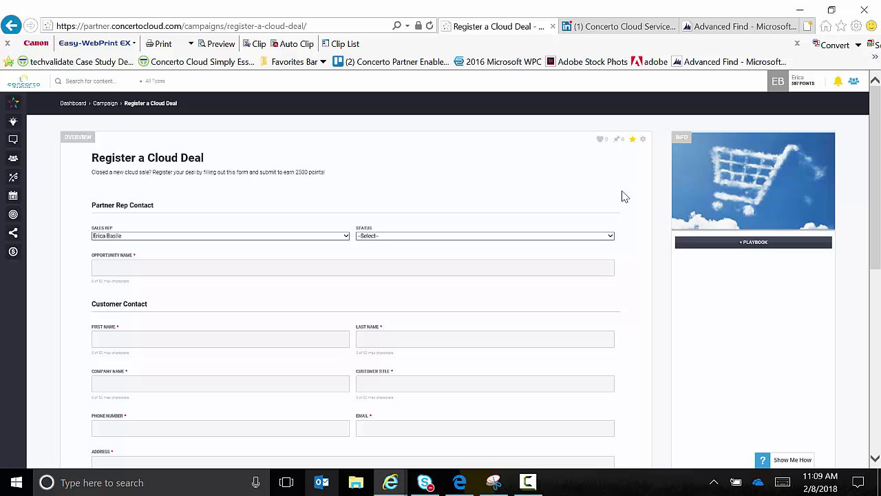
# - Return to Campaigns and view the pending, approved and rejected entries under My Campaigns
pyautogui.moveTo(634, 146)
pyautogui.moveTo(21, 169)
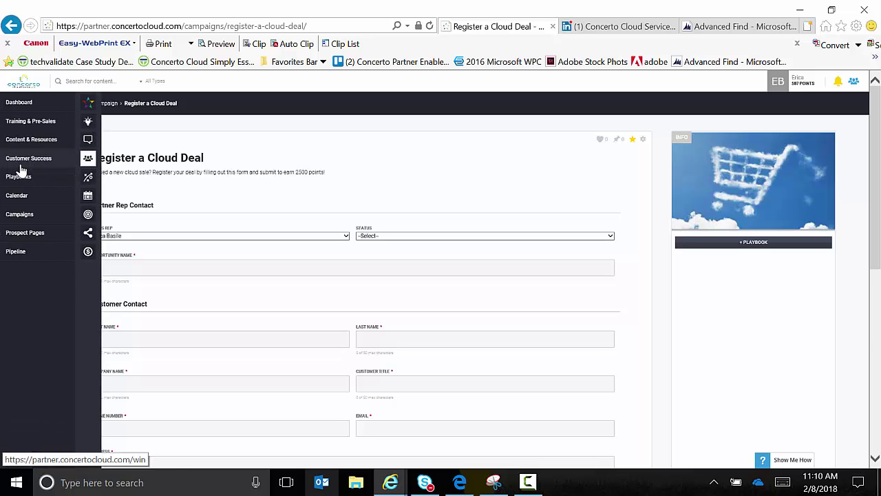
pyautogui.click(25, 217)
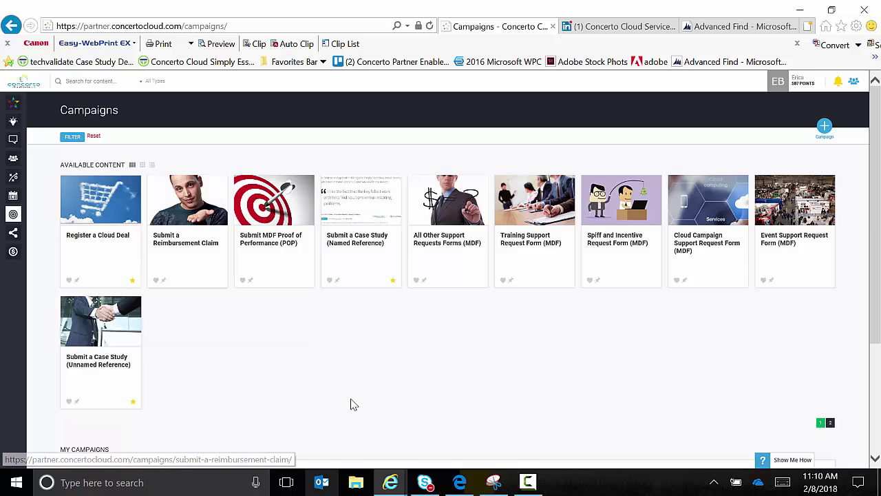
pyautogui.scroll(-3, 351, 404)
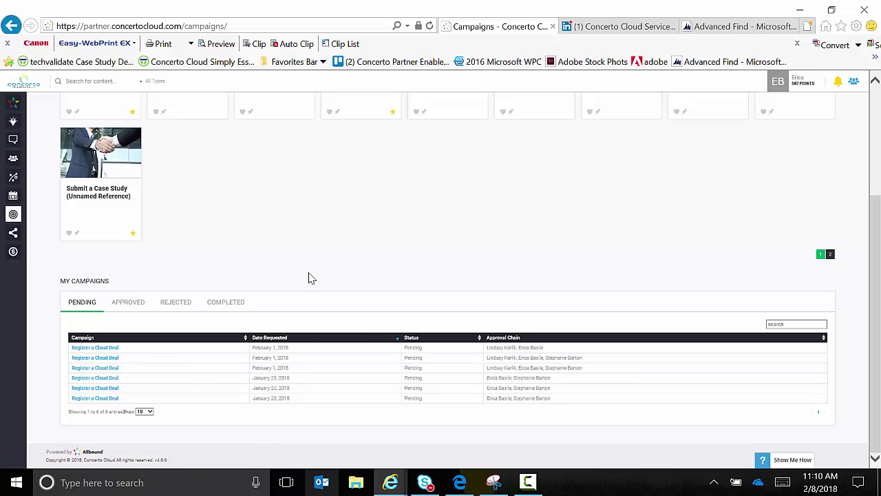
pyautogui.click(90, 349)
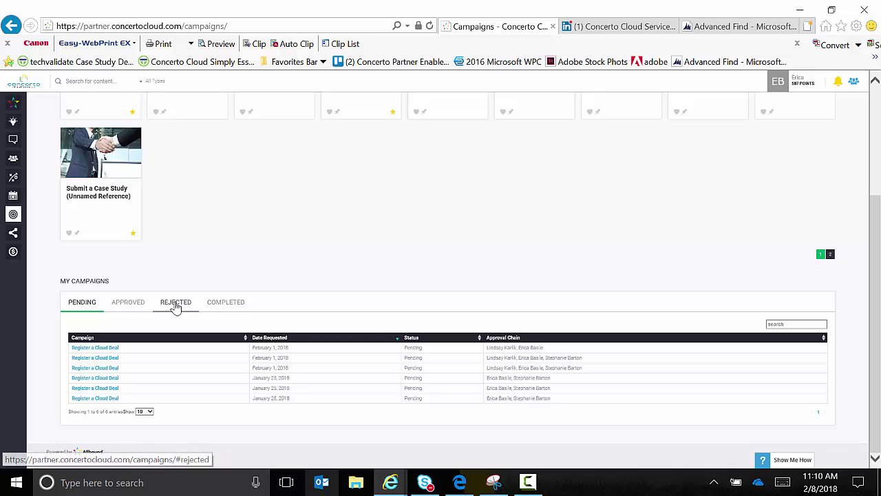
pyautogui.click(132, 306)
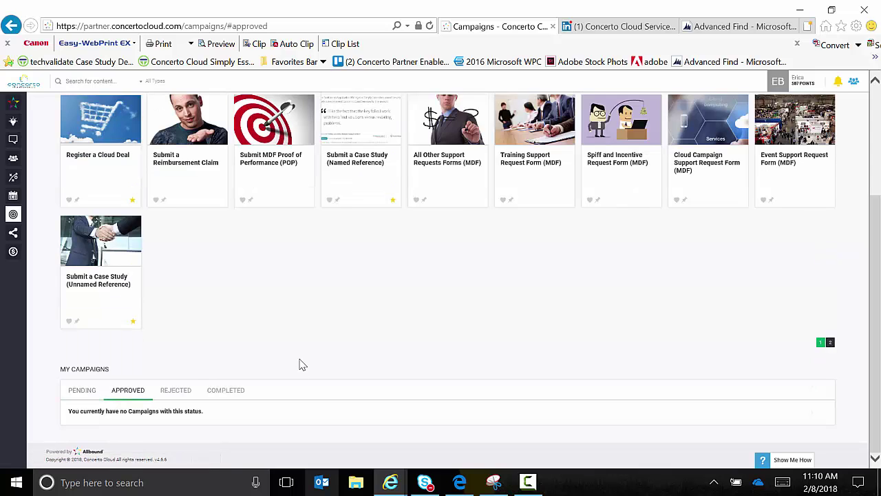
pyautogui.click(173, 391)
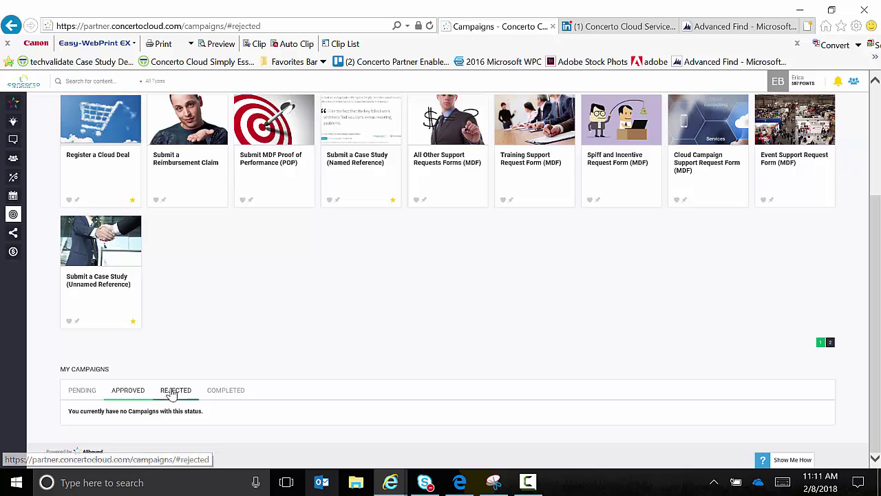
# - View the completed entries under My Campaigns, and return to the pending entries to review their request dates, statuses and approval chains
pyautogui.click(231, 392)
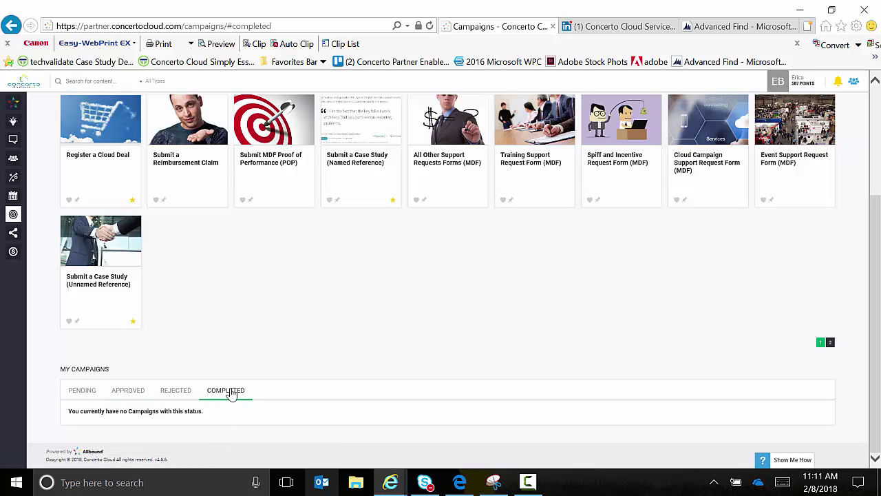
pyautogui.click(87, 391)
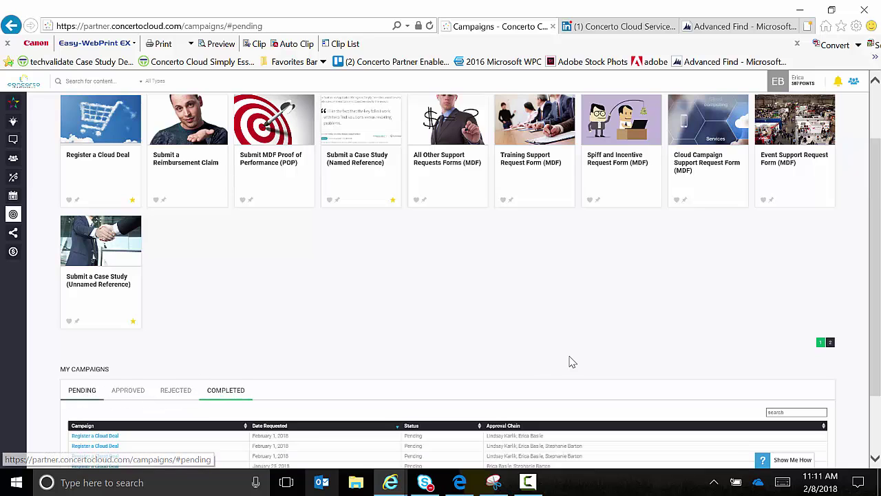
pyautogui.scroll(-3, 570, 362)
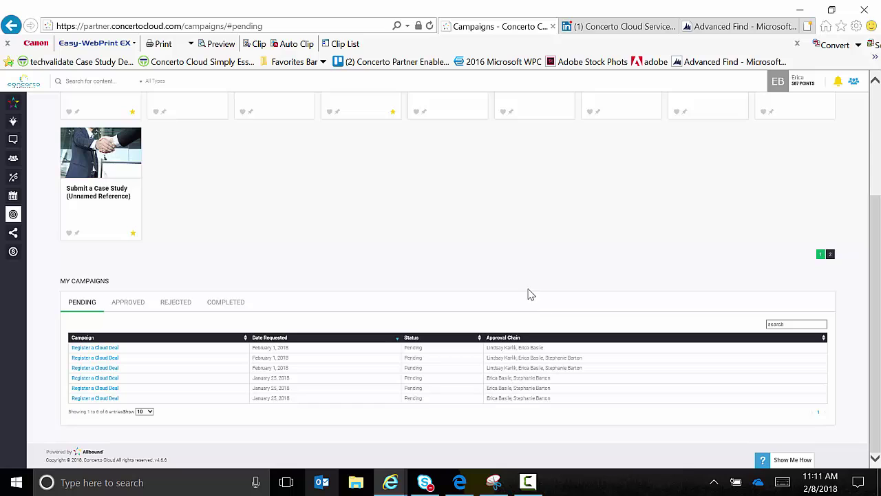
pyautogui.scroll(3, 530, 295)
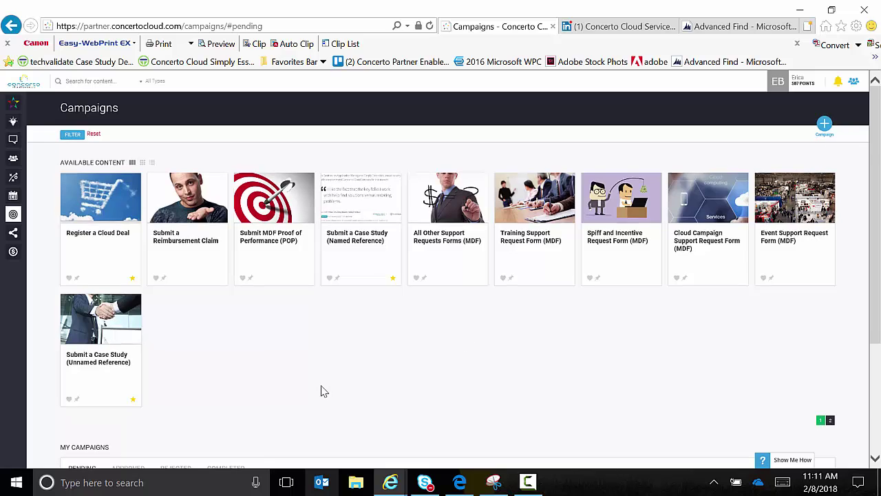
pyautogui.scroll(-3, 323, 390)
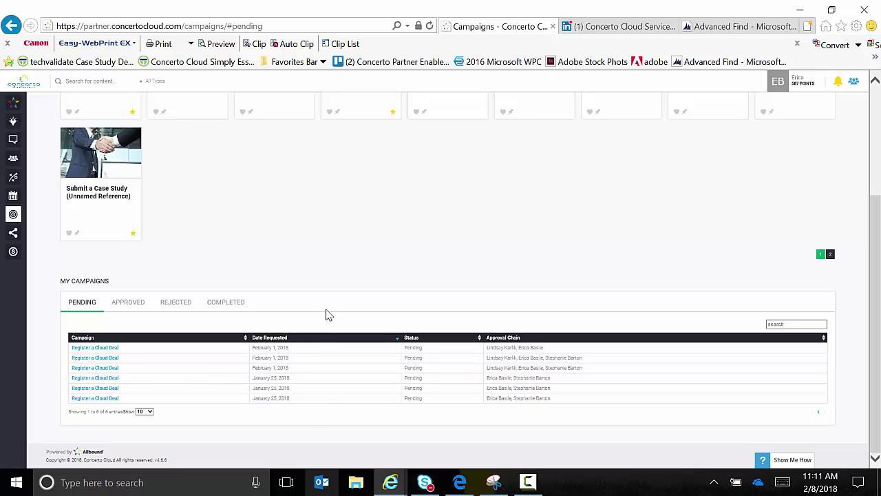
# - Leave Campaigns and go back to the portal's Dashboard
pyautogui.scroll(3, 328, 315)
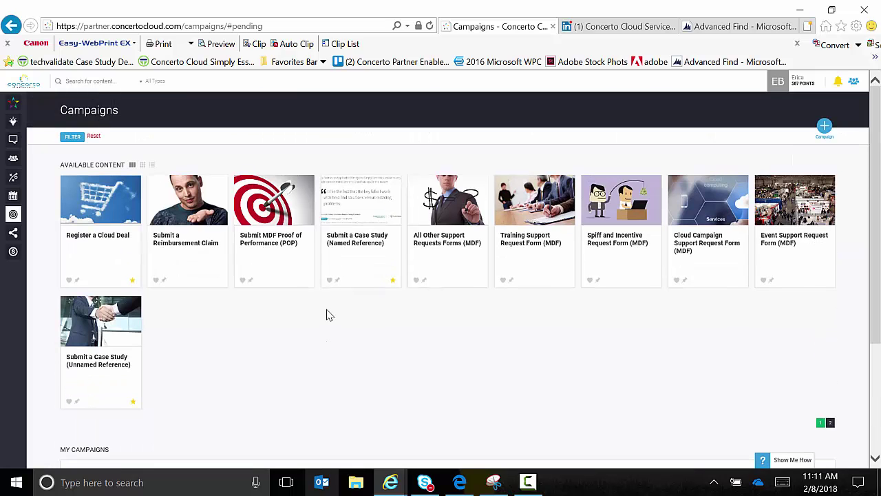
pyautogui.moveTo(21, 205)
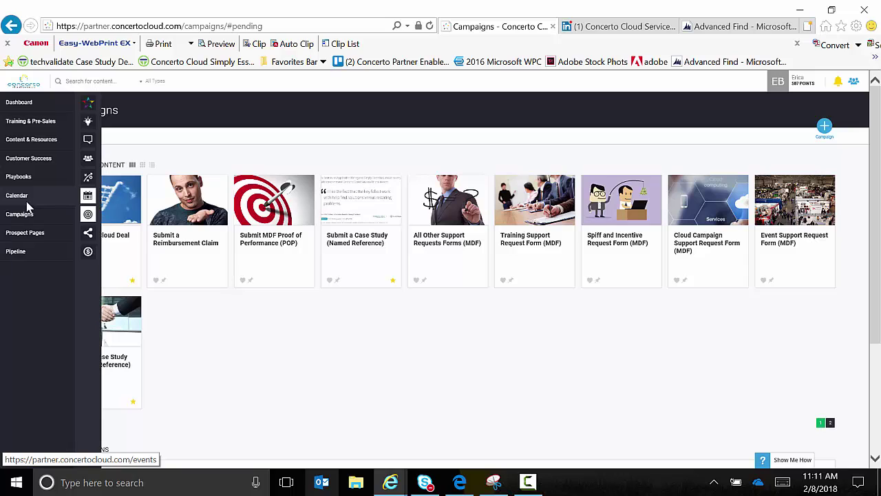
pyautogui.click(21, 107)
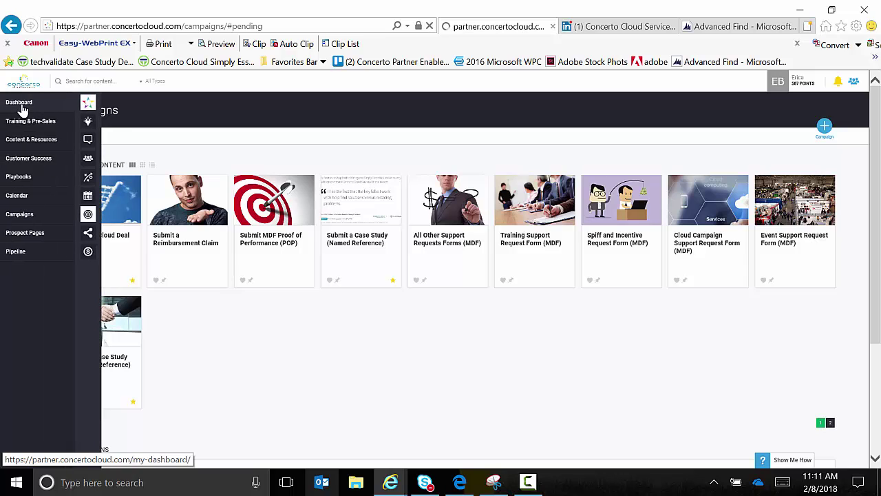